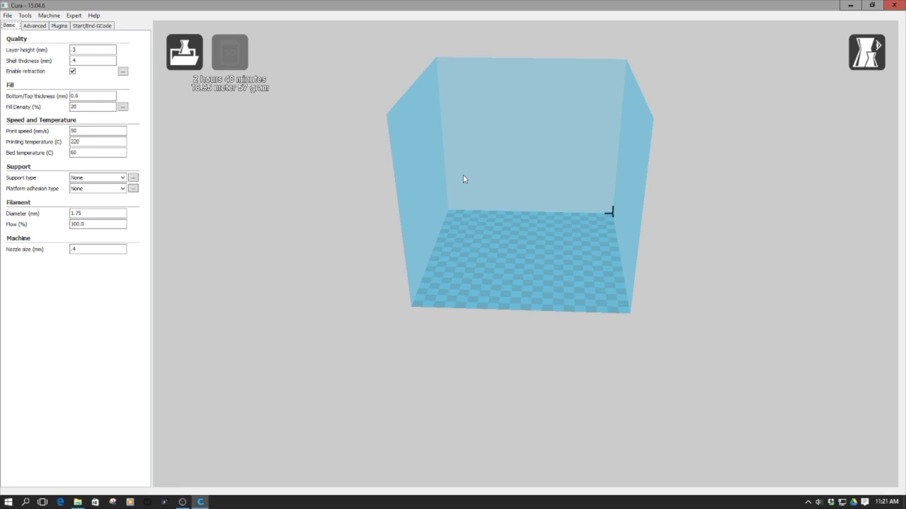
# Step: Orbit around the empty build plate and bring up the File menu
pyautogui.moveTo(454, 204); pyautogui.dragTo(373, 207, button='right')
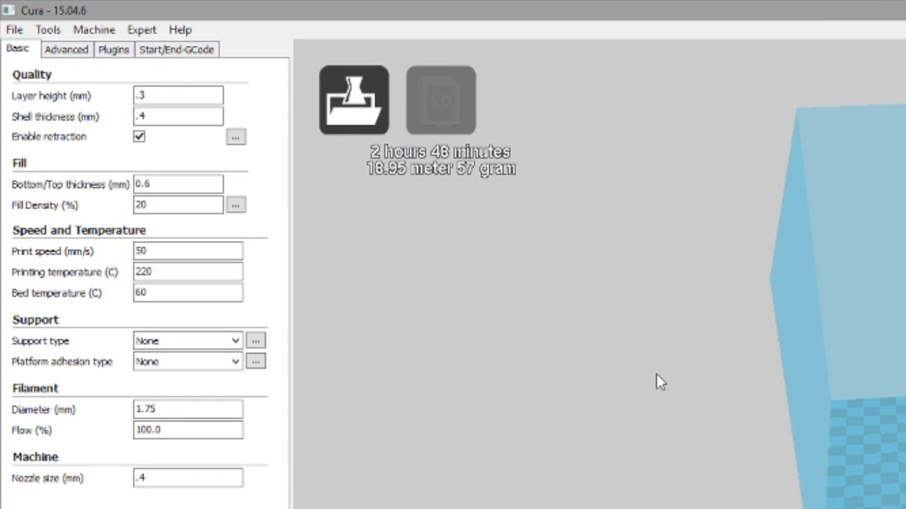
pyautogui.click(10, 31)
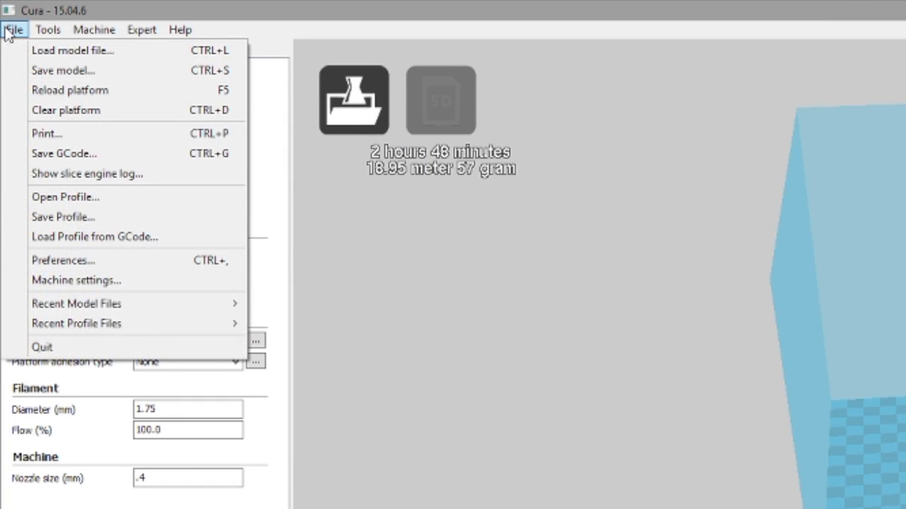
# Step: Load the image Logo Master ver2 512x512.jpg as a model file
pyautogui.click(34, 55)
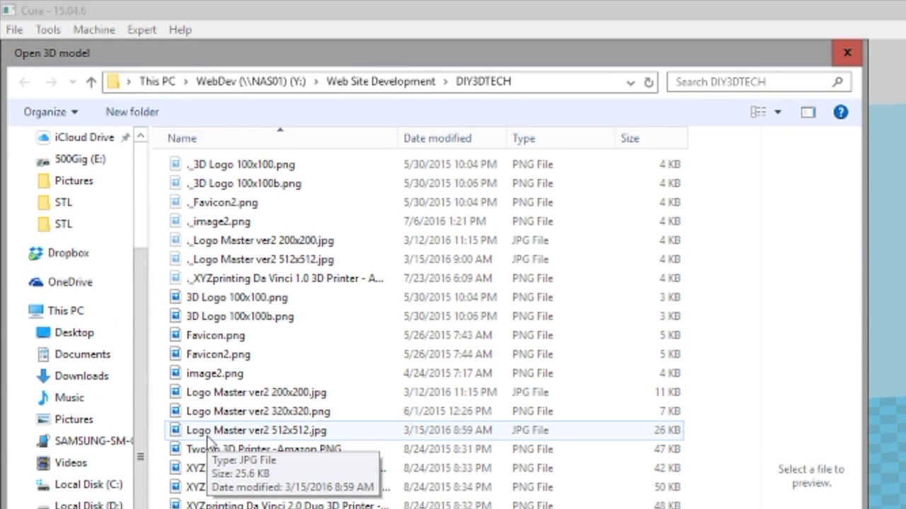
pyautogui.click(208, 434)
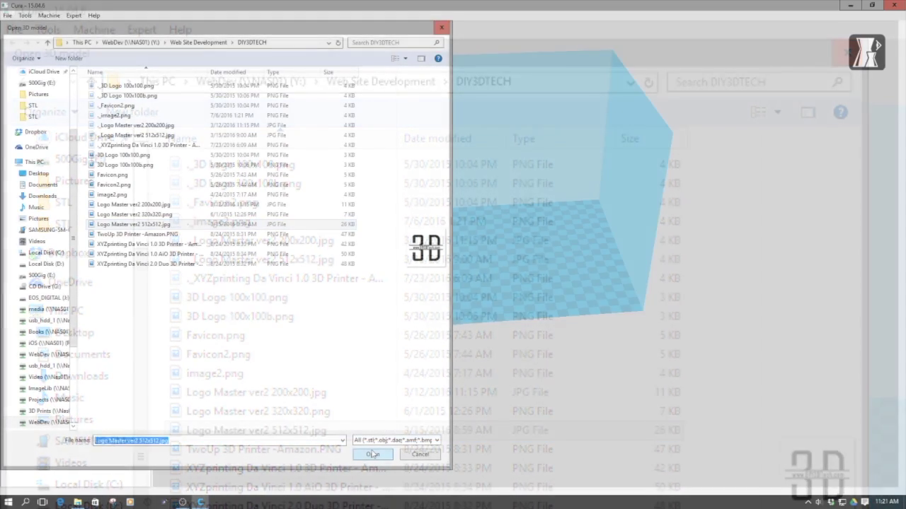
pyautogui.click(370, 437)
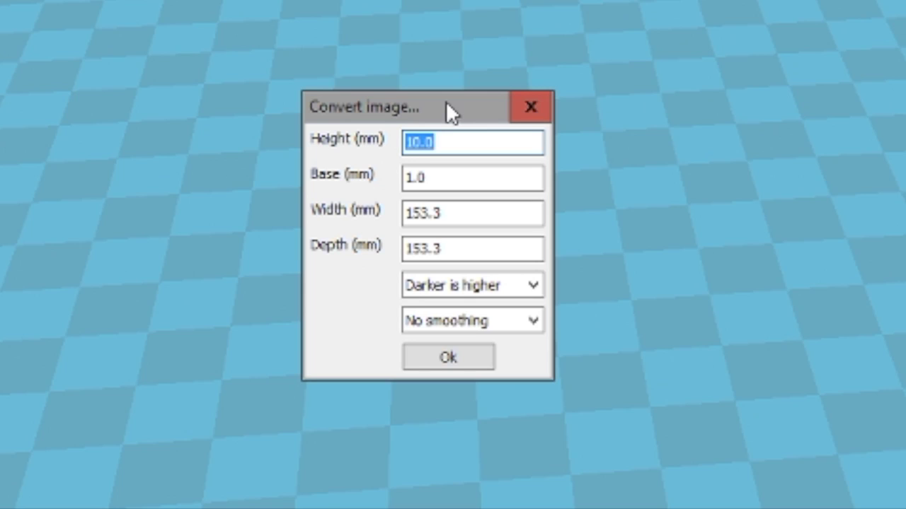
# Step: Change the Convert image height from 10.0 mm to 5 mm, keeping the 1.0 mm base
pyautogui.doubleClick(451, 142)
pyautogui.moveTo(451, 142); pyautogui.dragTo(394, 137)
pyautogui.write('5')
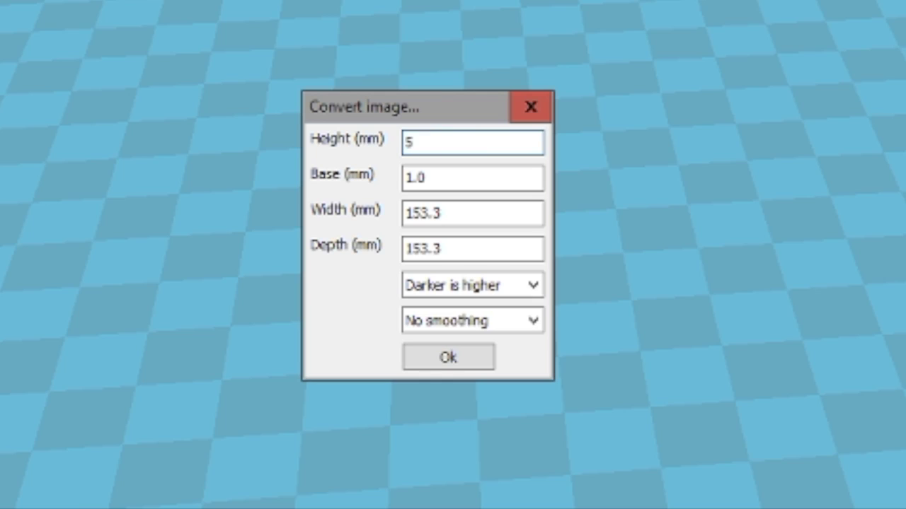
pyautogui.click(457, 175)
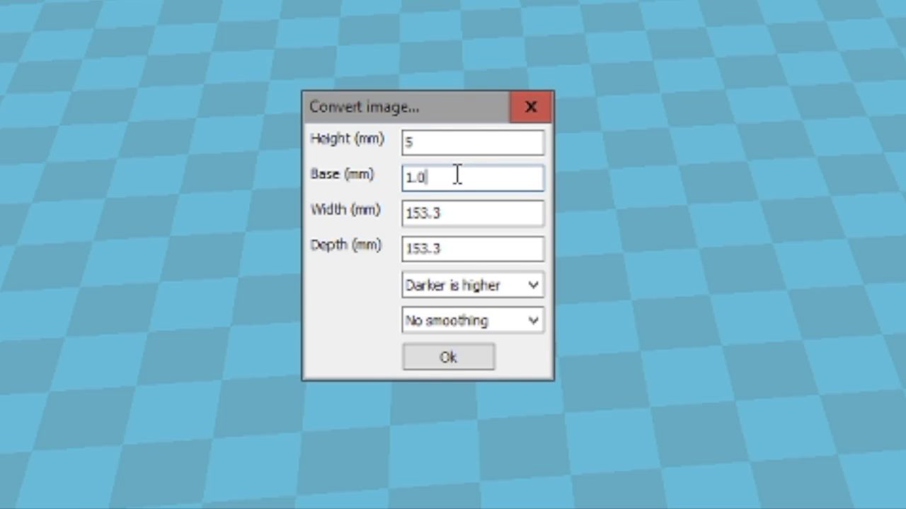
pyautogui.click(457, 175)
pyautogui.click(466, 213)
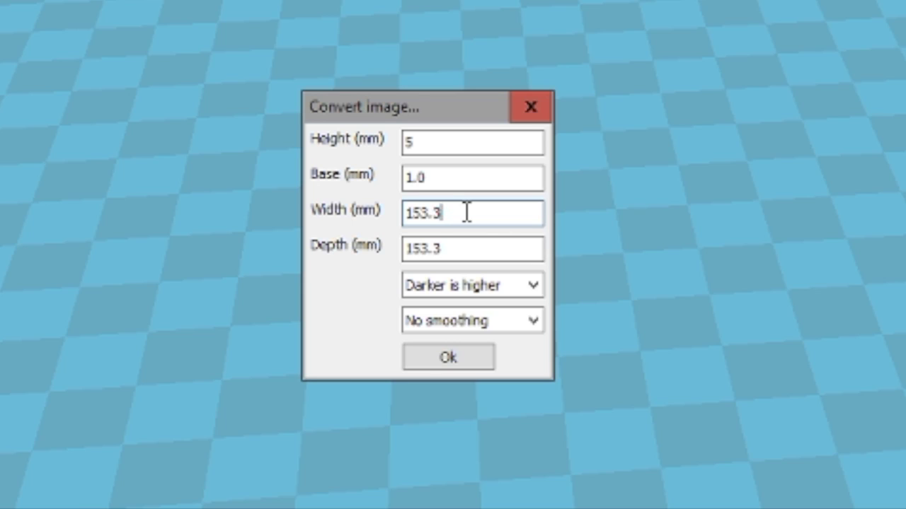
# Step: Replace the 153.3 mm width with 60, so width and depth both read 60.0 mm
pyautogui.moveTo(466, 213); pyautogui.dragTo(372, 226)
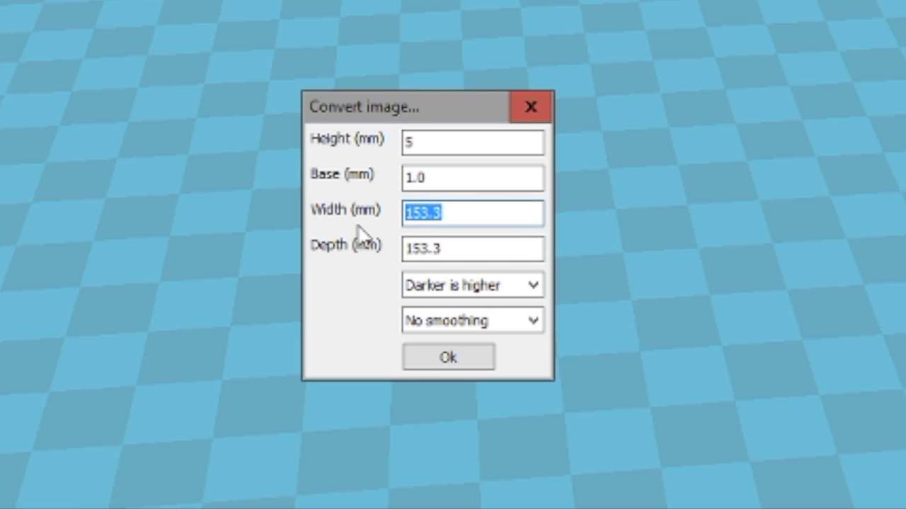
pyautogui.write('5')
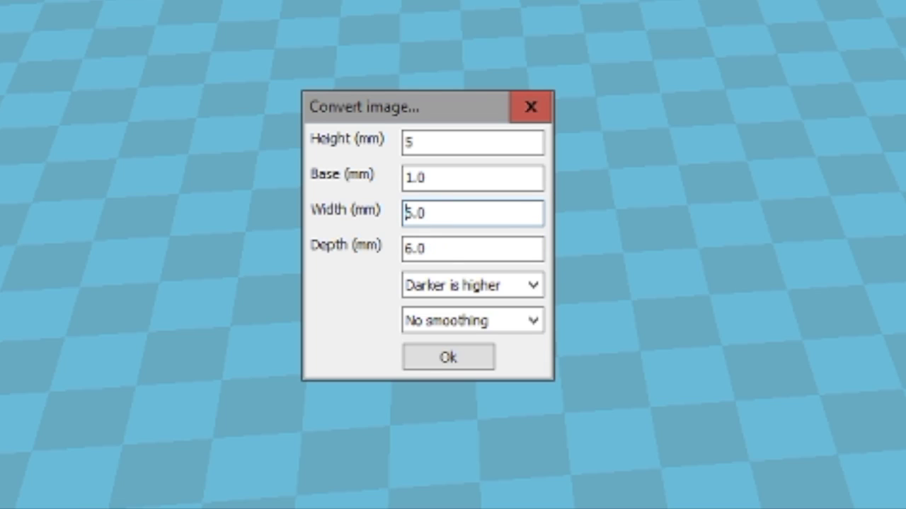
pyautogui.press('Delete')
pyautogui.write('6')
pyautogui.moveTo(437, 212); pyautogui.dragTo(404, 212)
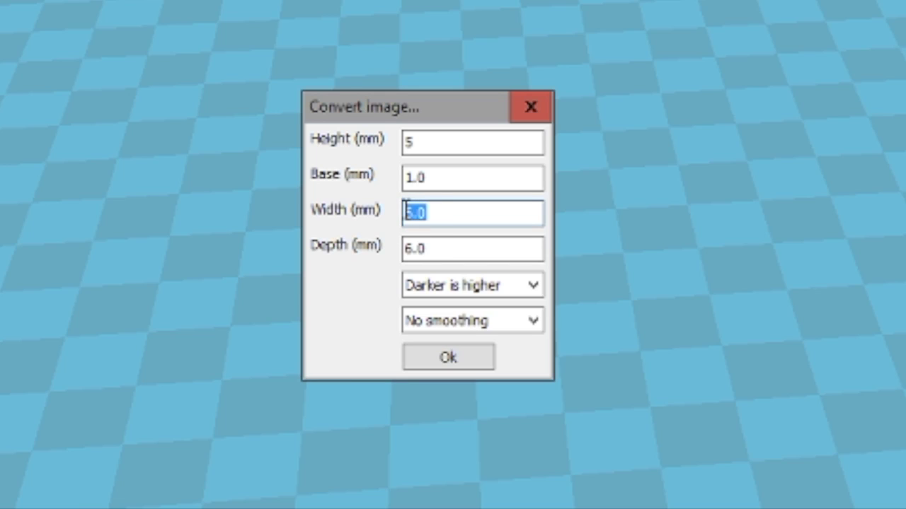
pyautogui.hotkey('ctrl', 'z')
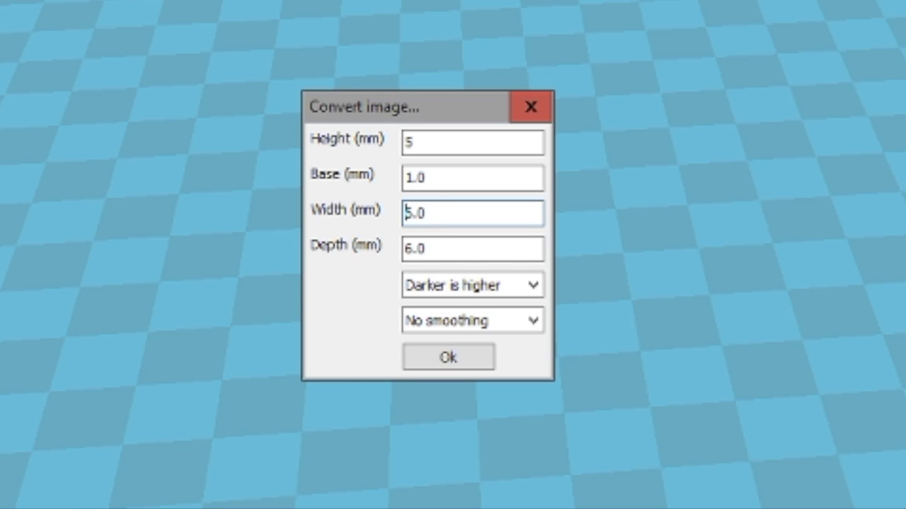
pyautogui.hotkey('ctrl', 'z')
pyautogui.hotkey('ctrl', 'z')
pyautogui.hotkey('ctrl', 'z')
pyautogui.hotkey('ctrl', 'z')
pyautogui.hotkey('ctrl', 'z')
pyautogui.write('0')
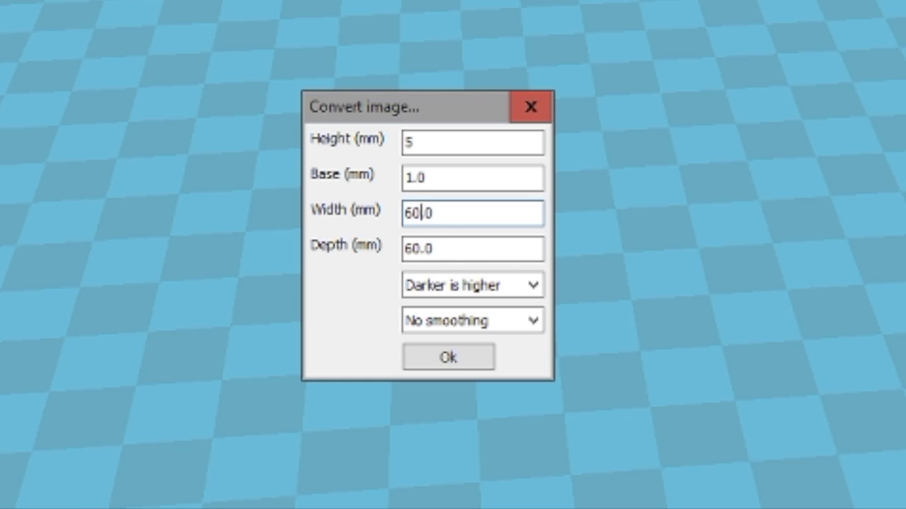
pyautogui.press('BackSpace')
pyautogui.press('Left')
pyautogui.press('Right')
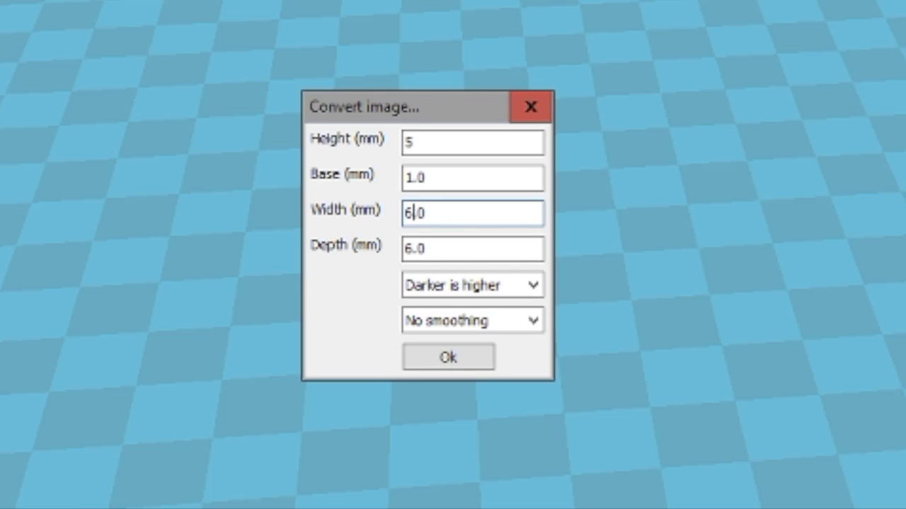
pyautogui.write('0')
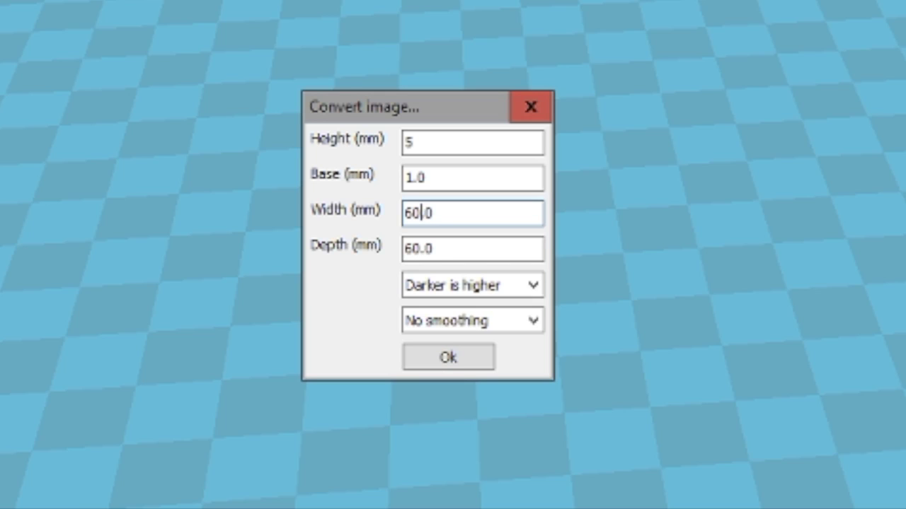
pyautogui.click(508, 255)
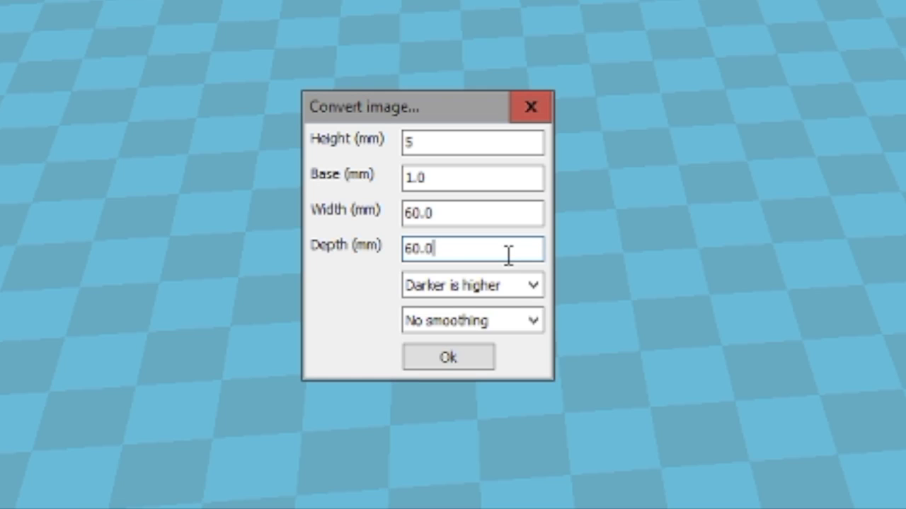
# Step: Keep Darker is higher and No smoothing, then confirm the logo image conversion
pyautogui.click(539, 286)
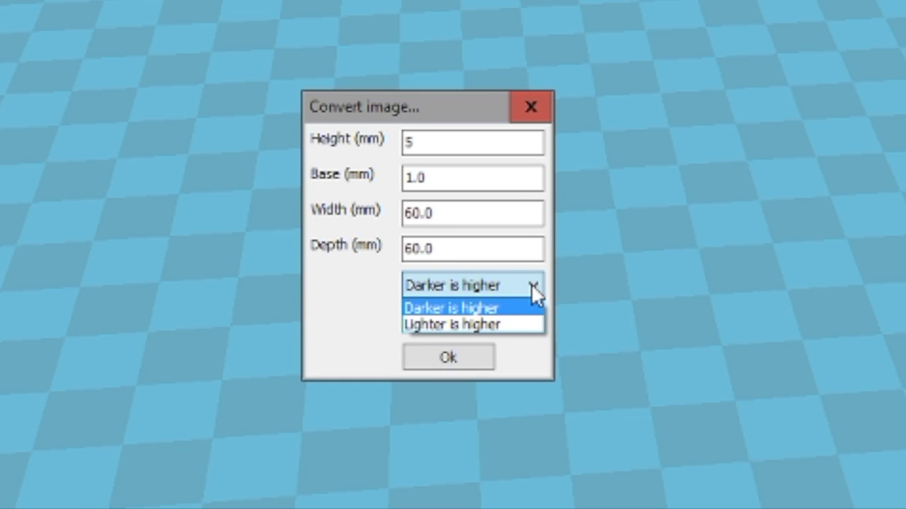
pyautogui.click(535, 293)
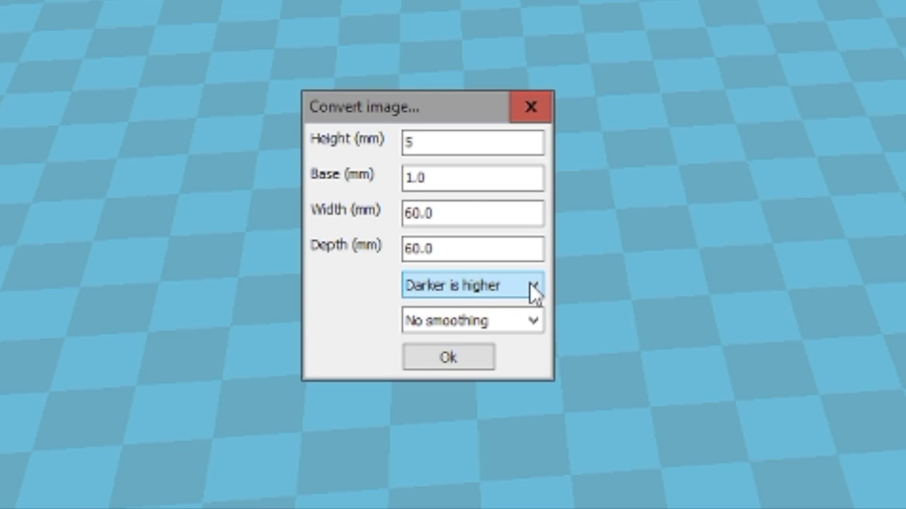
pyautogui.click(534, 322)
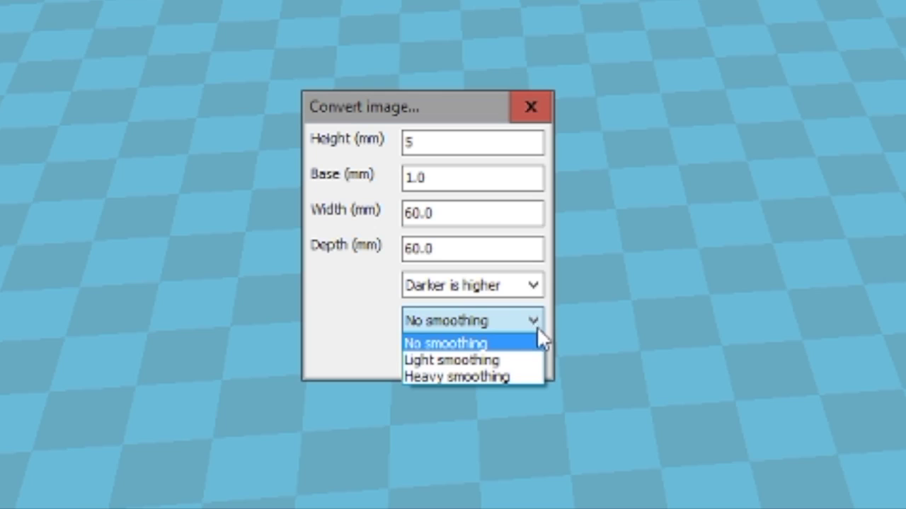
pyautogui.click(537, 327)
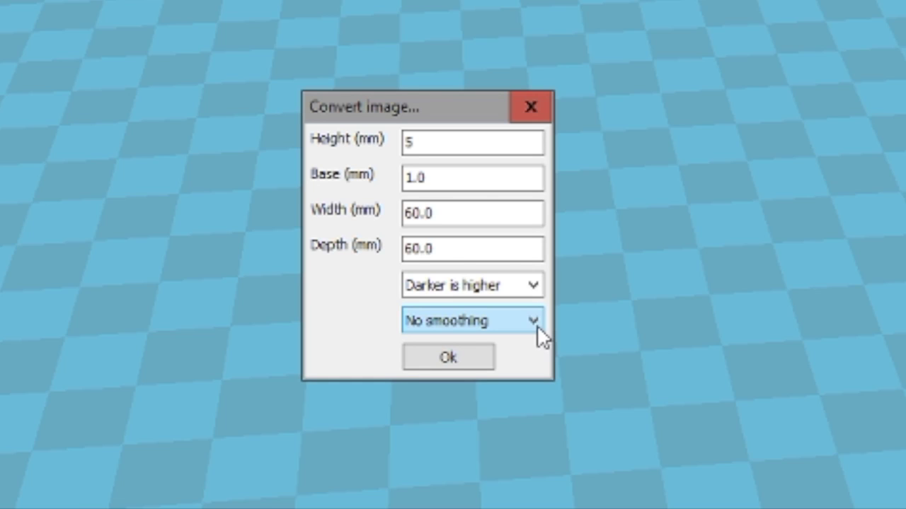
pyautogui.click(537, 326)
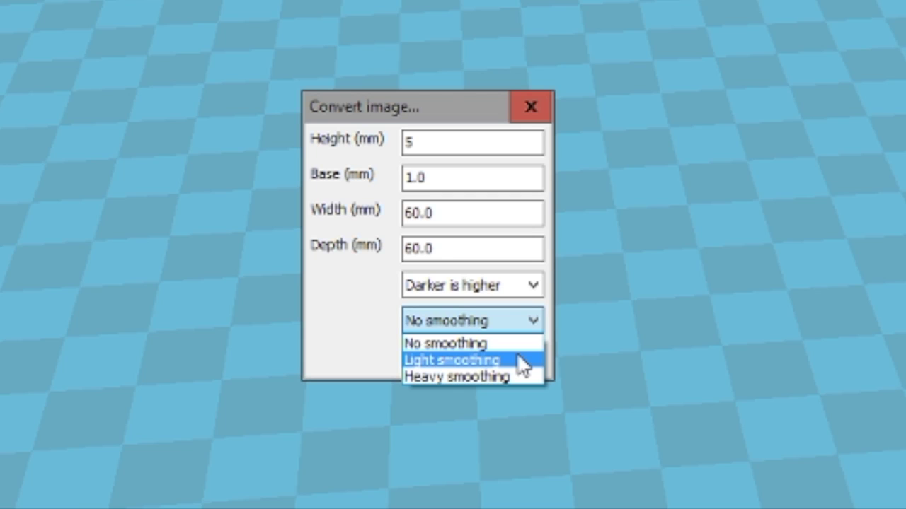
pyautogui.click(521, 345)
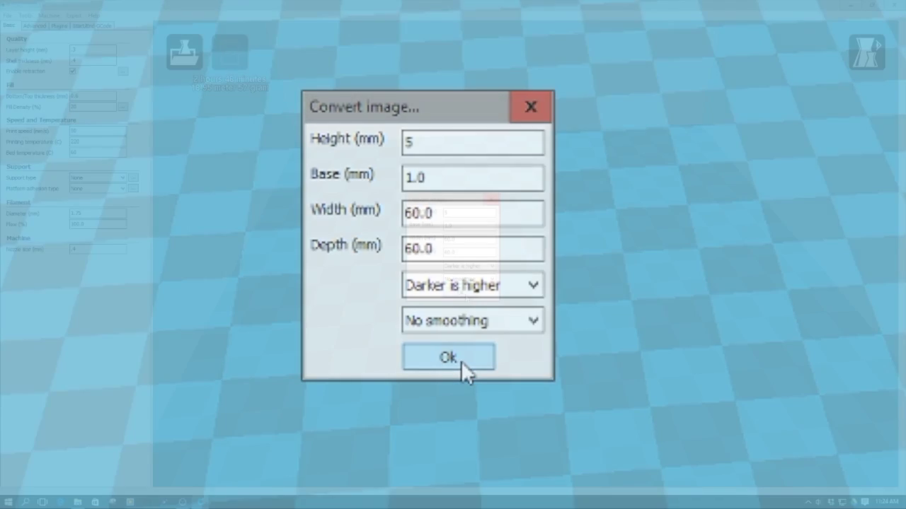
pyautogui.click(460, 360)
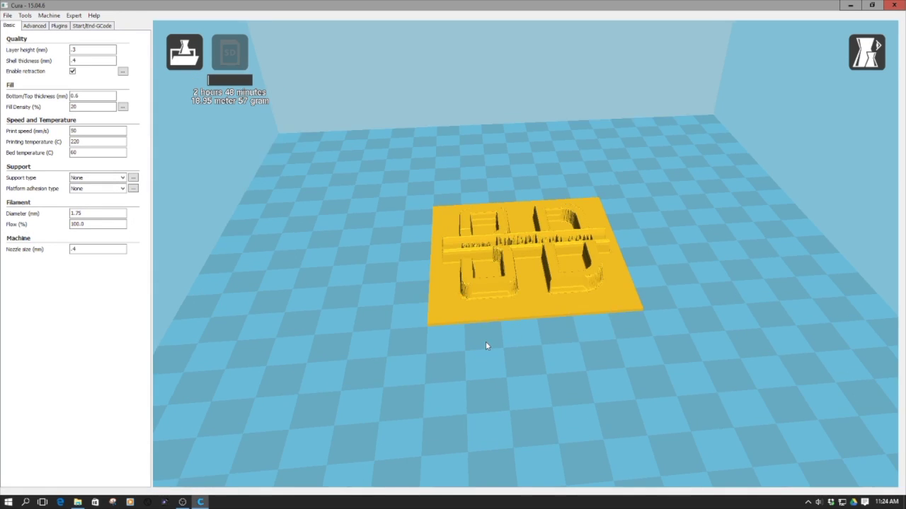
# Step: Zoom and orbit to a top-down view of the logo plate while it slices to 34 minutes
pyautogui.scroll(3, 486, 343)
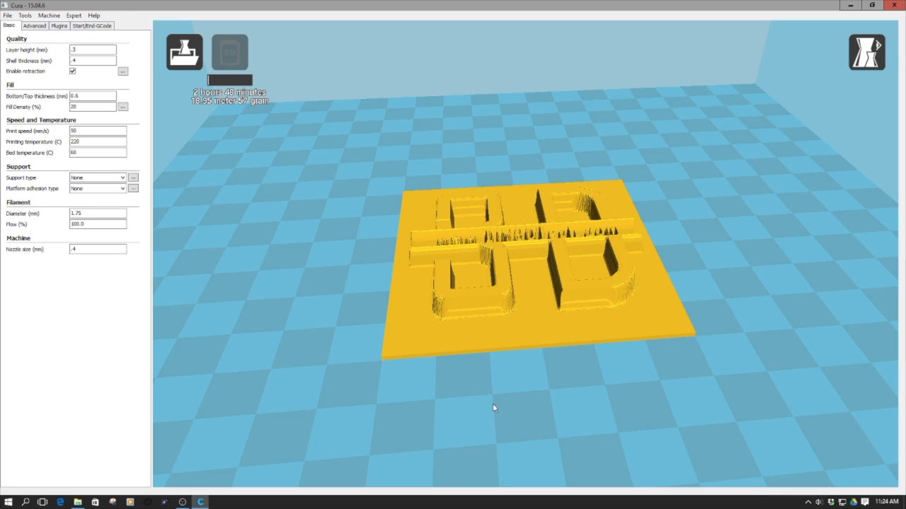
pyautogui.moveTo(338, 335); pyautogui.dragTo(335, 365, button='right')
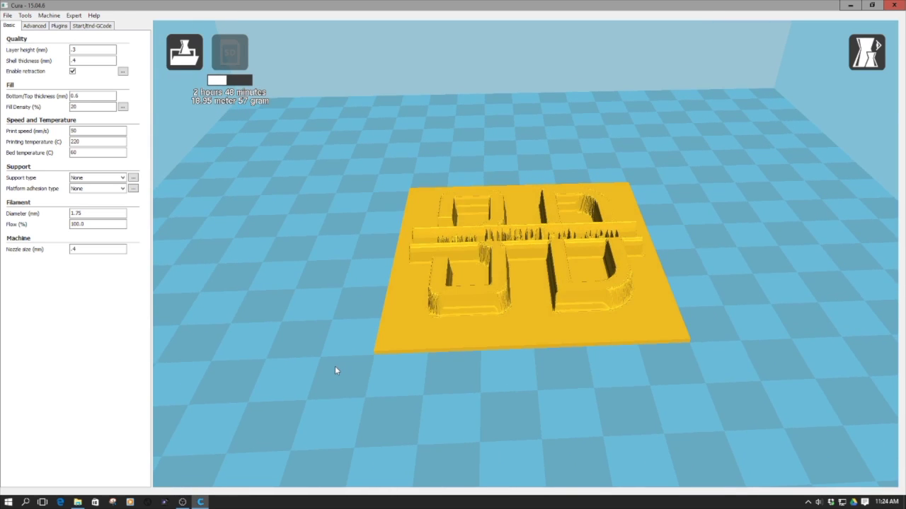
pyautogui.scroll(2, 338, 369)
pyautogui.scroll(2, 339, 369)
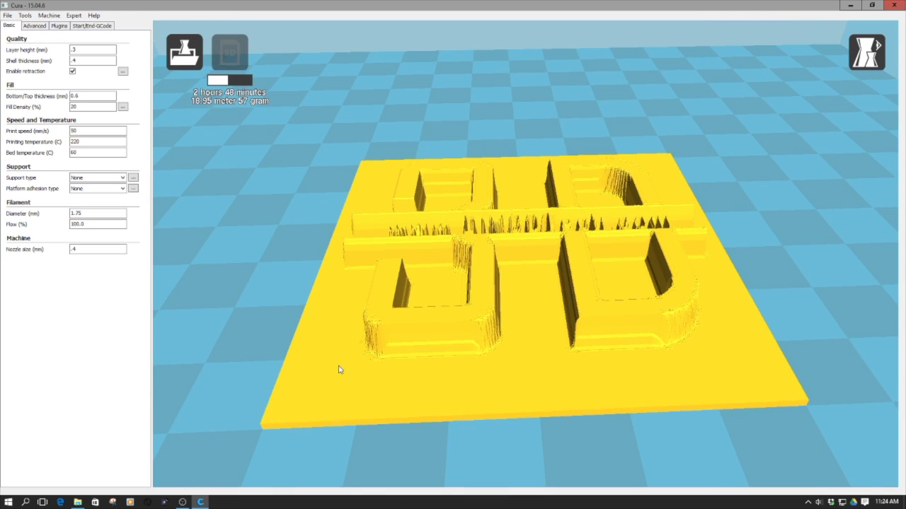
pyautogui.click(417, 316)
pyautogui.click(230, 278)
pyautogui.moveTo(231, 276); pyautogui.dragTo(230, 307, button='right')
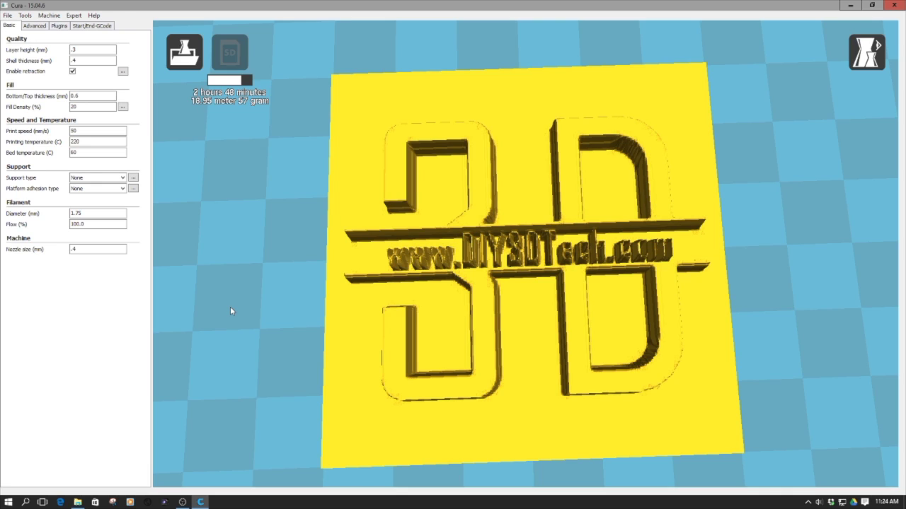
pyautogui.moveTo(230, 311); pyautogui.dragTo(232, 312, button='right')
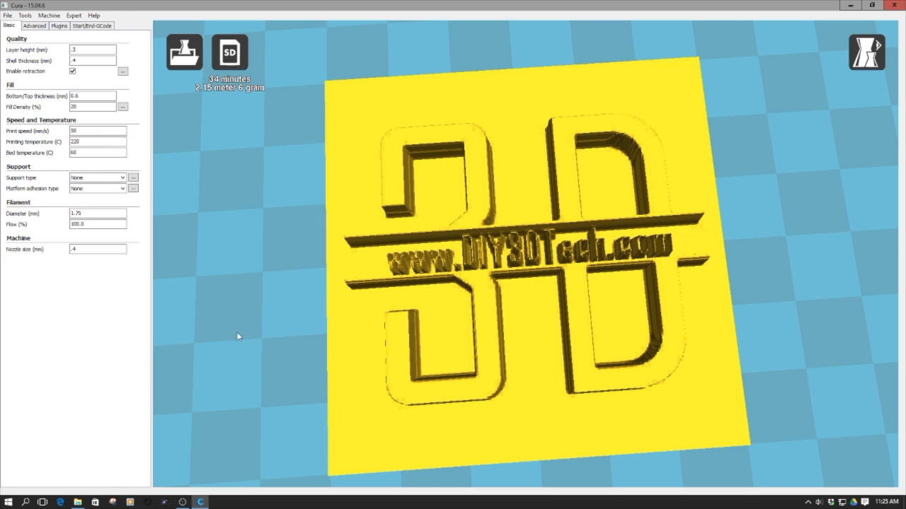
pyautogui.moveTo(240, 337); pyautogui.dragTo(242, 336, button='right')
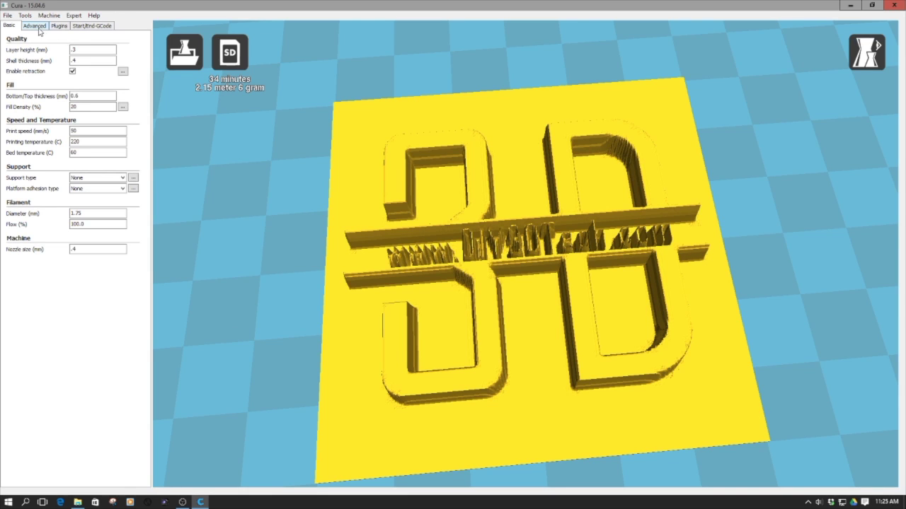
pyautogui.click(73, 15)
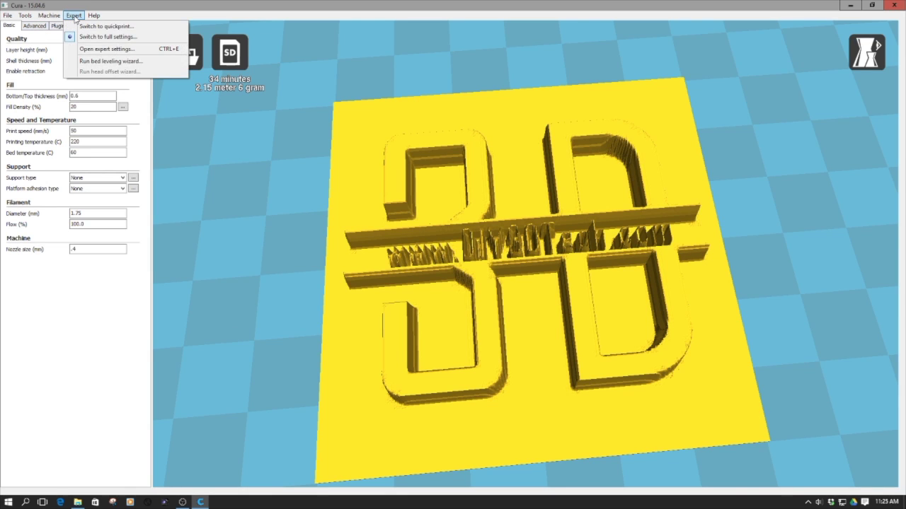
pyautogui.click(94, 50)
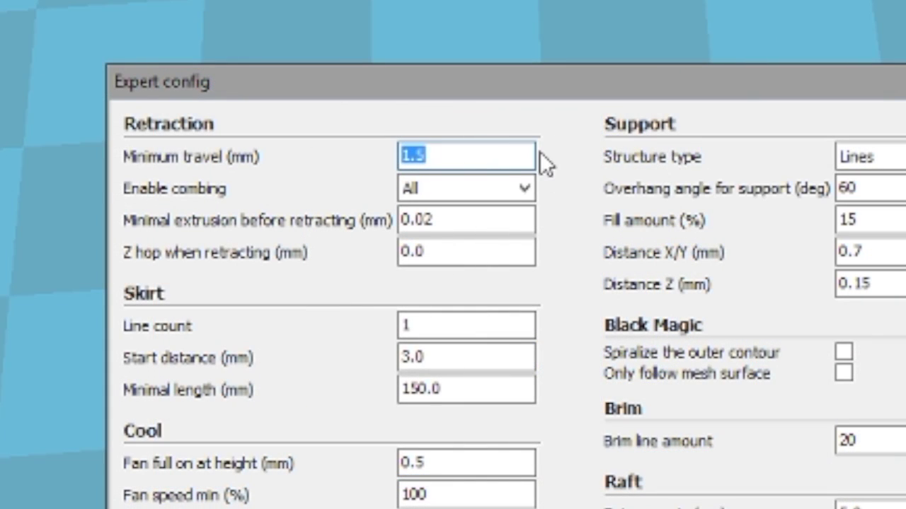
pyautogui.moveTo(521, 153)
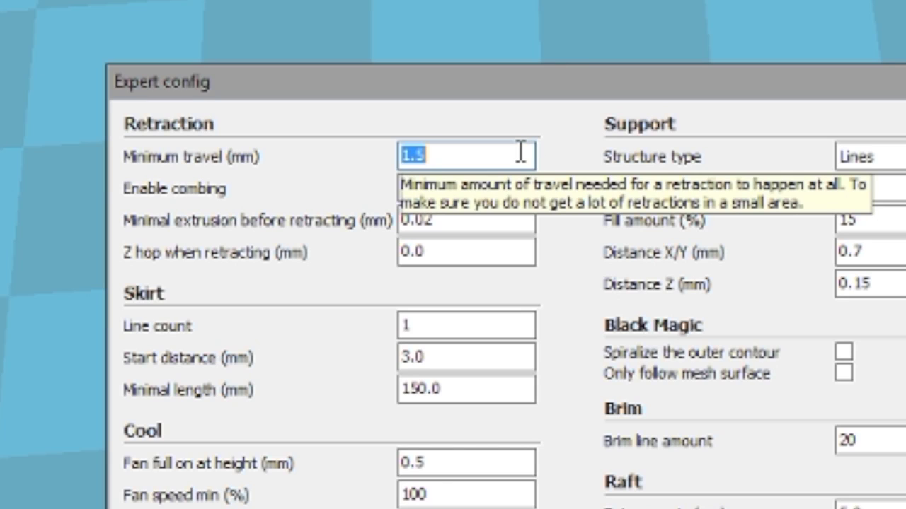
pyautogui.write('10')
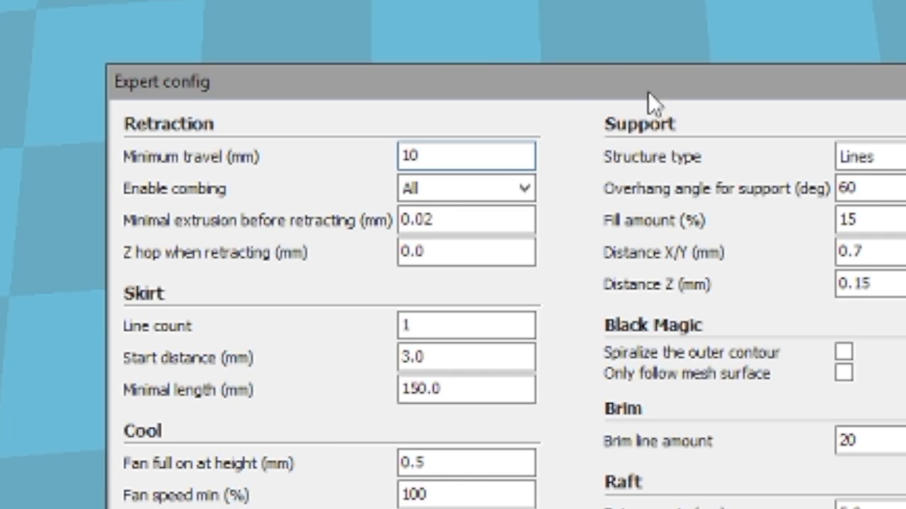
pyautogui.moveTo(465, 150); pyautogui.dragTo(344, 153)
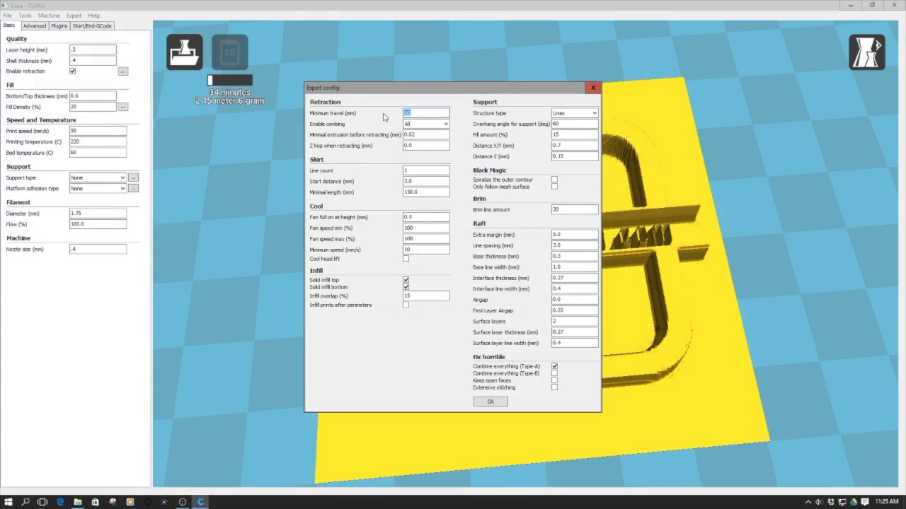
pyautogui.write('1.5')
pyautogui.click(593, 87)
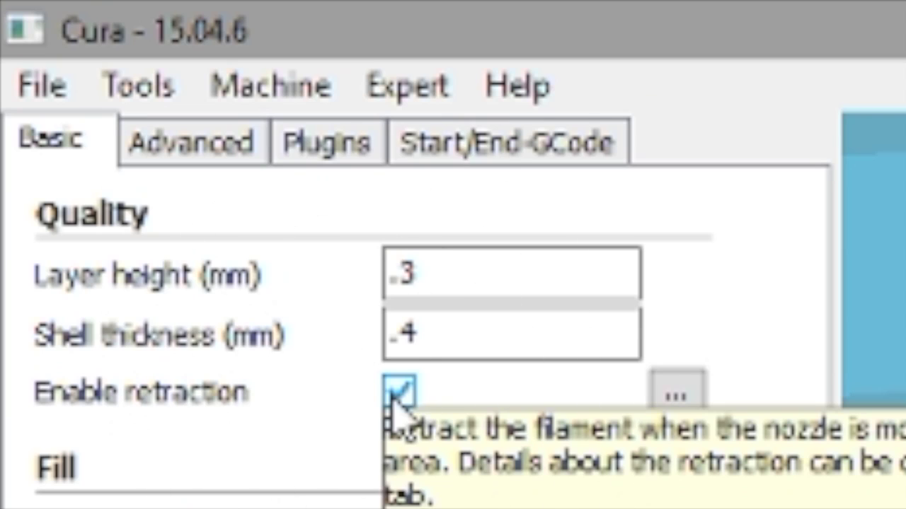
# Step: Disable retraction on the Basic tab and tilt the view to a low side angle
pyautogui.click(394, 396)
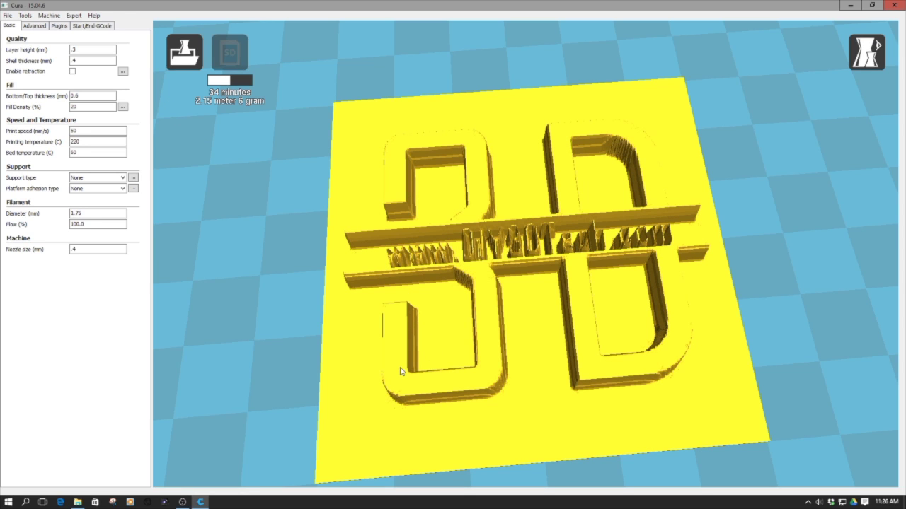
pyautogui.moveTo(400, 370)
pyautogui.mouseDown(button='right')
pyautogui.moveTo(399, 347)
pyautogui.moveTo(399, 378)
pyautogui.mouseUp(button='right')
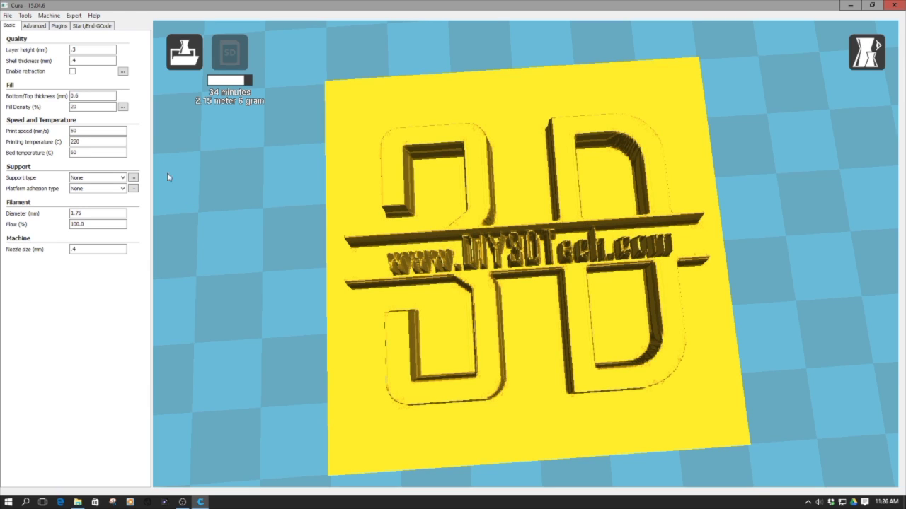
pyautogui.moveTo(84, 50); pyautogui.dragTo(67, 50)
# Step: Enter a .2 mm layer height and change bottom/top thickness from 0.6 to 0.4 mm
pyautogui.write('.2')
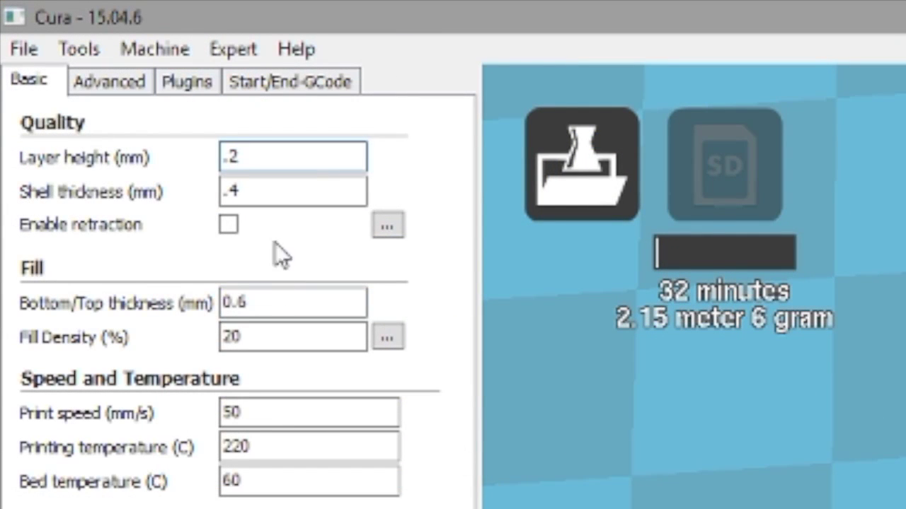
pyautogui.click(238, 191)
pyautogui.moveTo(237, 192); pyautogui.dragTo(217, 192)
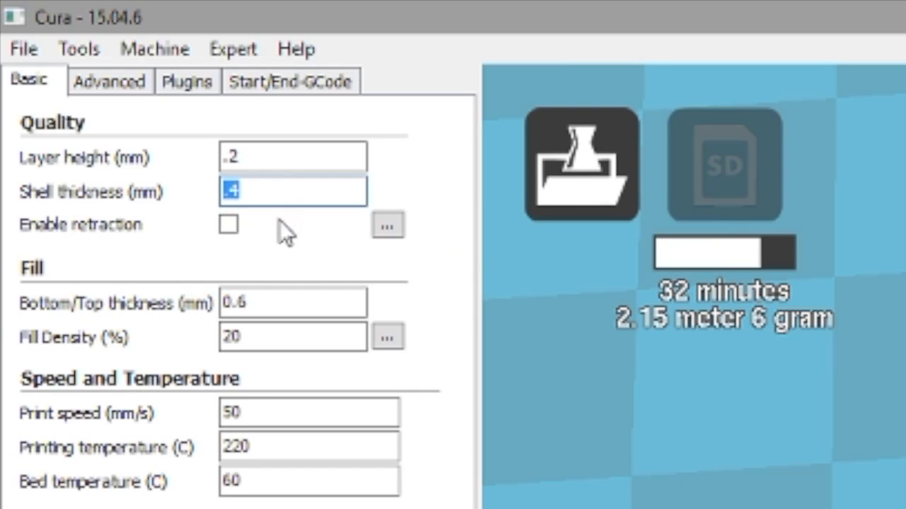
pyautogui.click(275, 297)
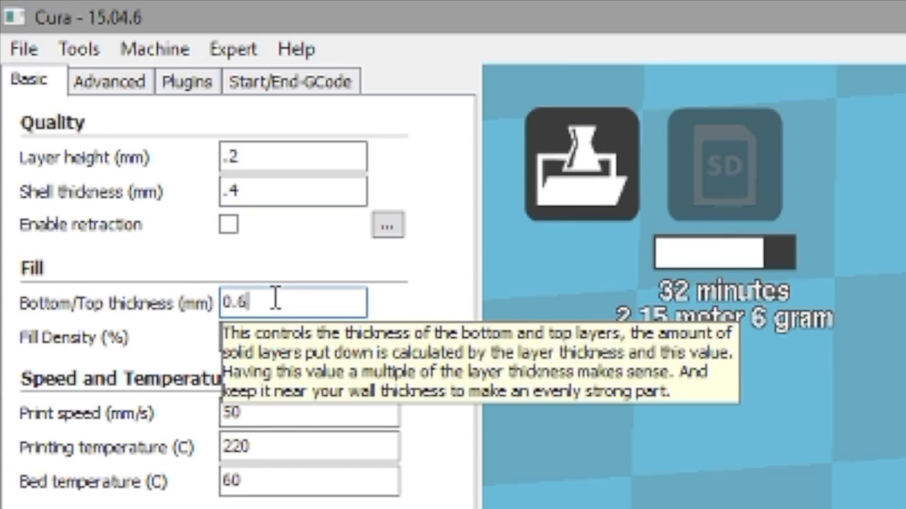
pyautogui.press('BackSpace')
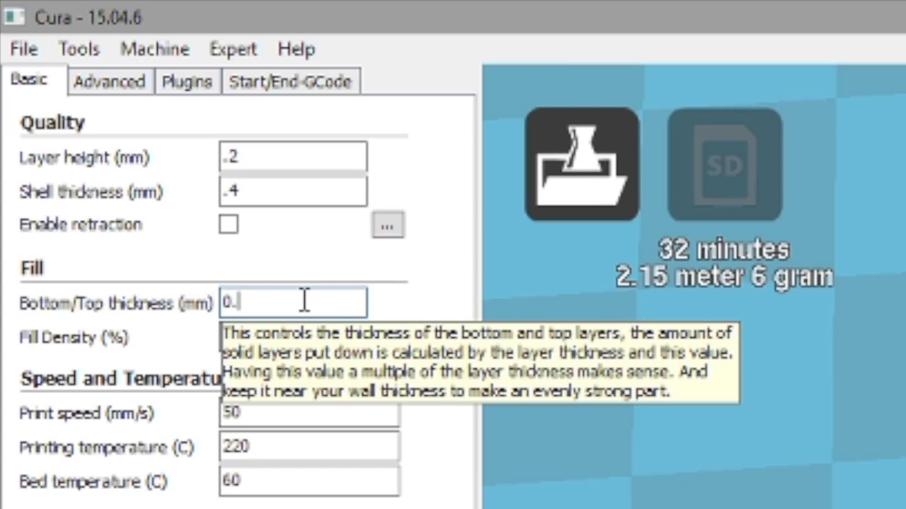
pyautogui.write('4')
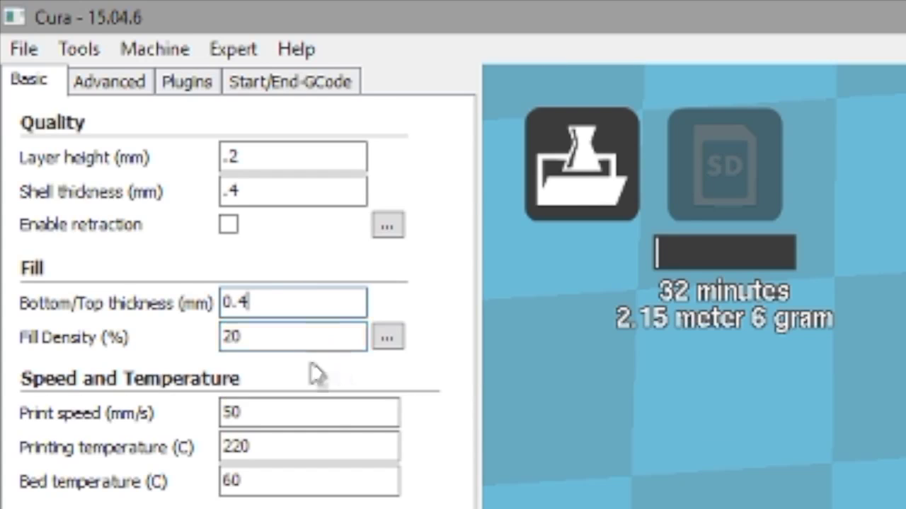
pyautogui.click(301, 340)
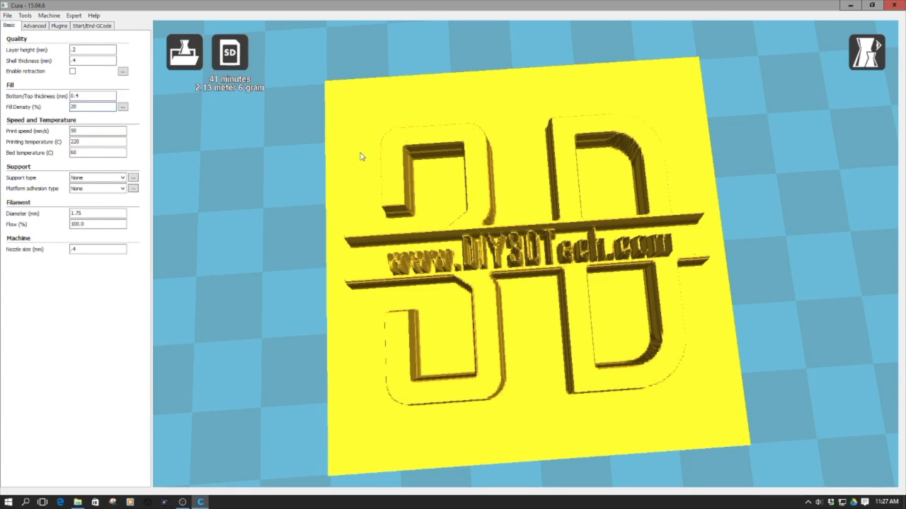
# Step: Select the re-sliced logo model once the 41-minute, 6 gram estimate appears
pyautogui.click(360, 152)
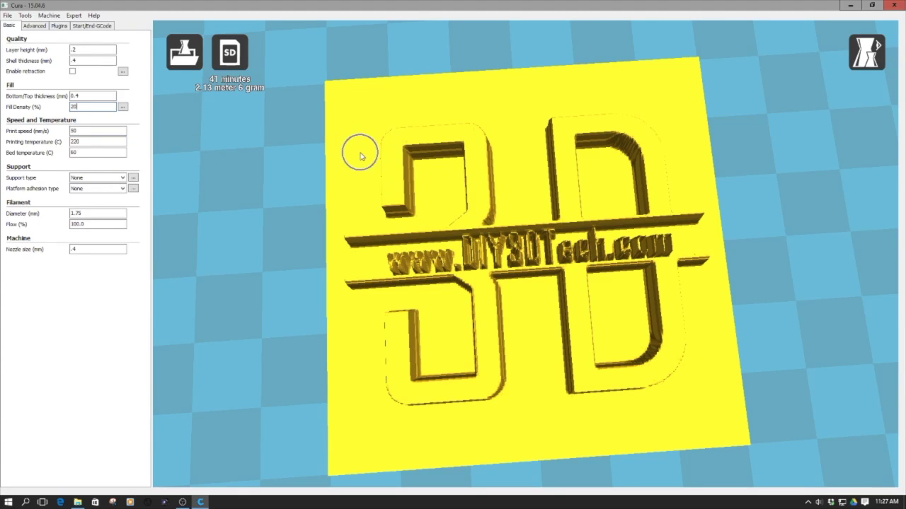